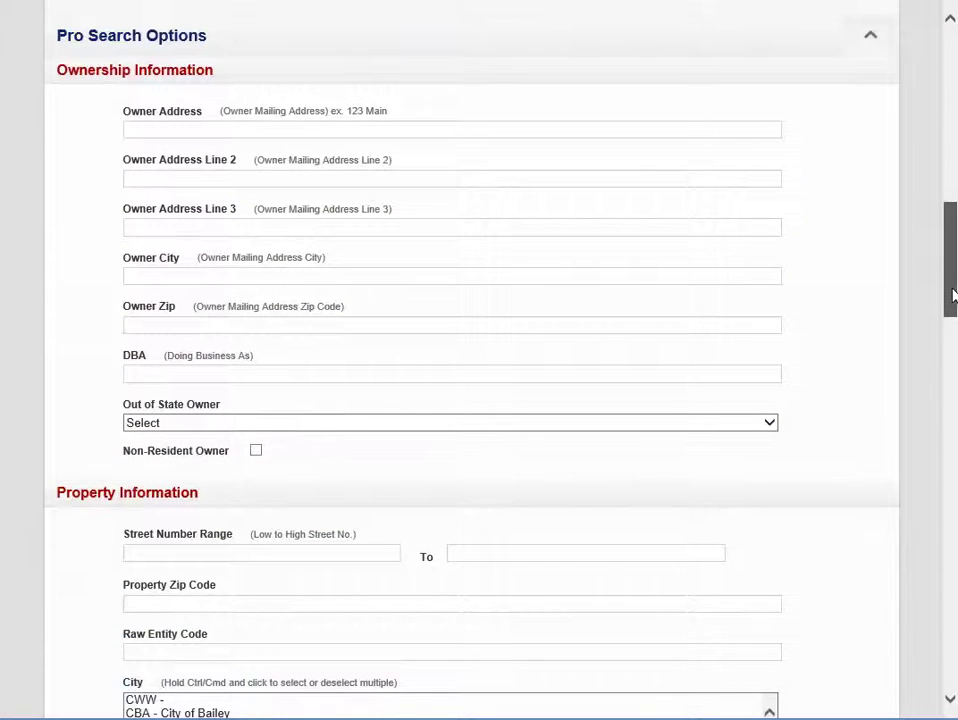
Step: Set the Deed Month Range to 02 through 03 in the Pro Search options and run the property search
left_click_drag(953, 295, 953, 352)
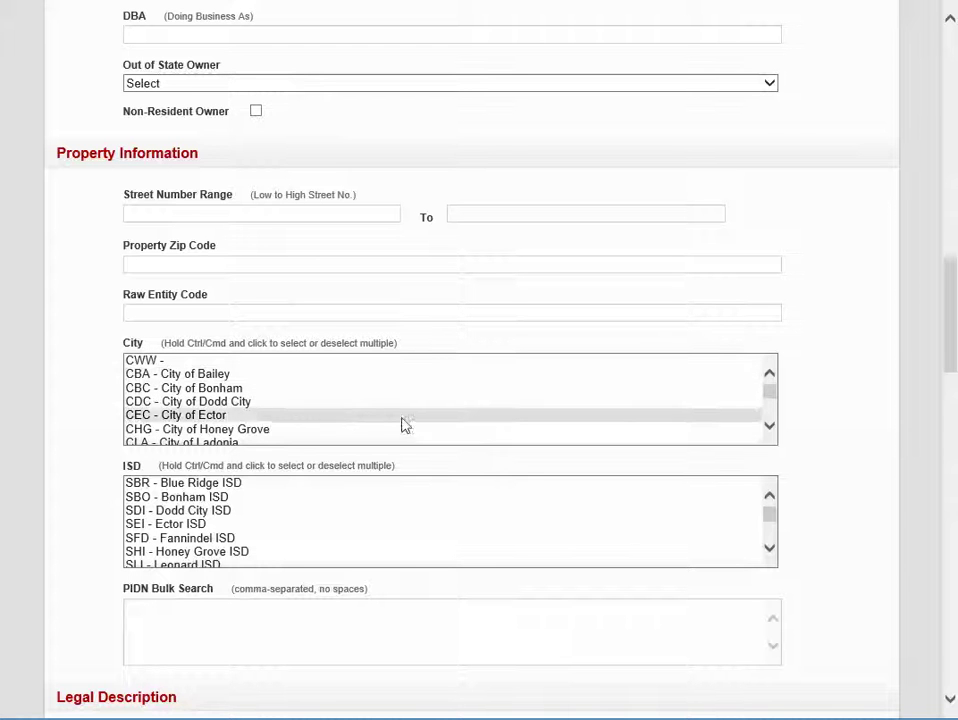
left_click_drag(952, 363, 949, 440)
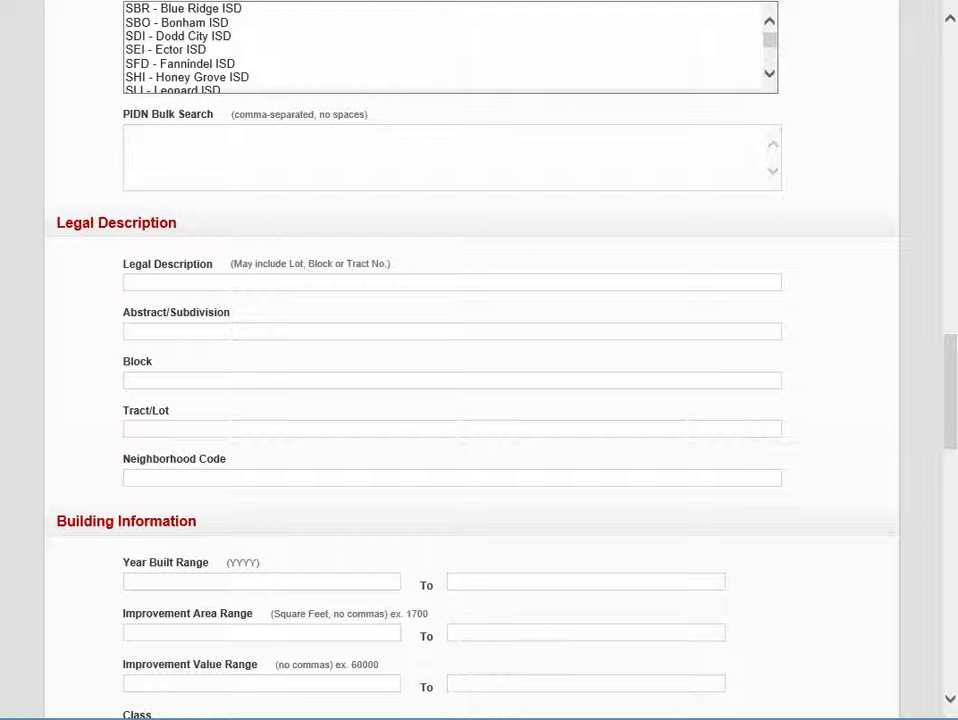
left_click_drag(952, 437, 952, 481)
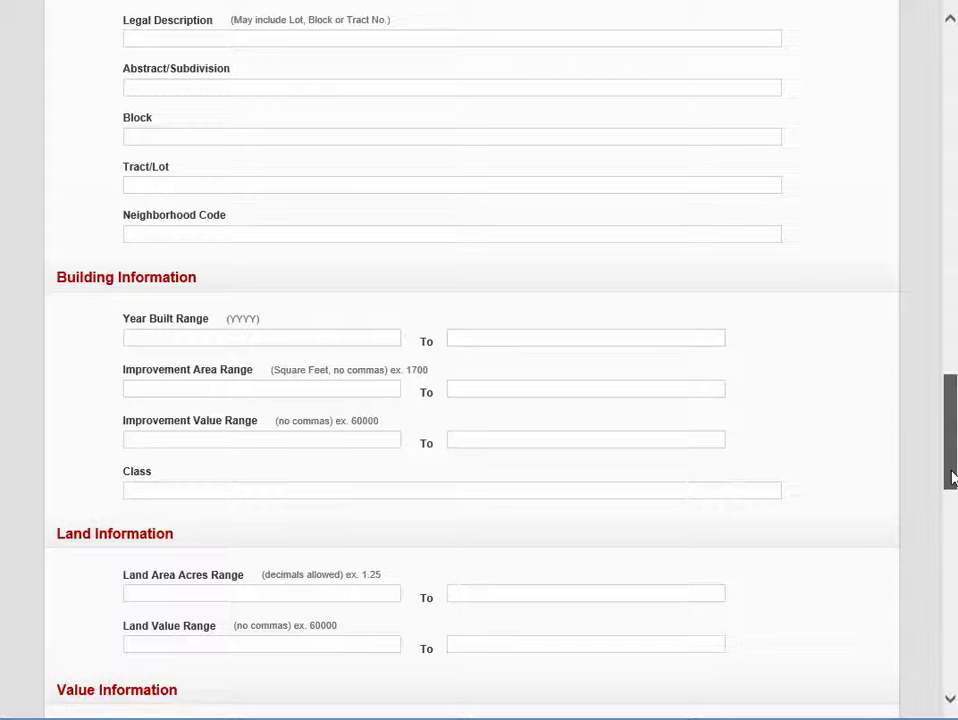
left_click_drag(952, 478, 952, 528)
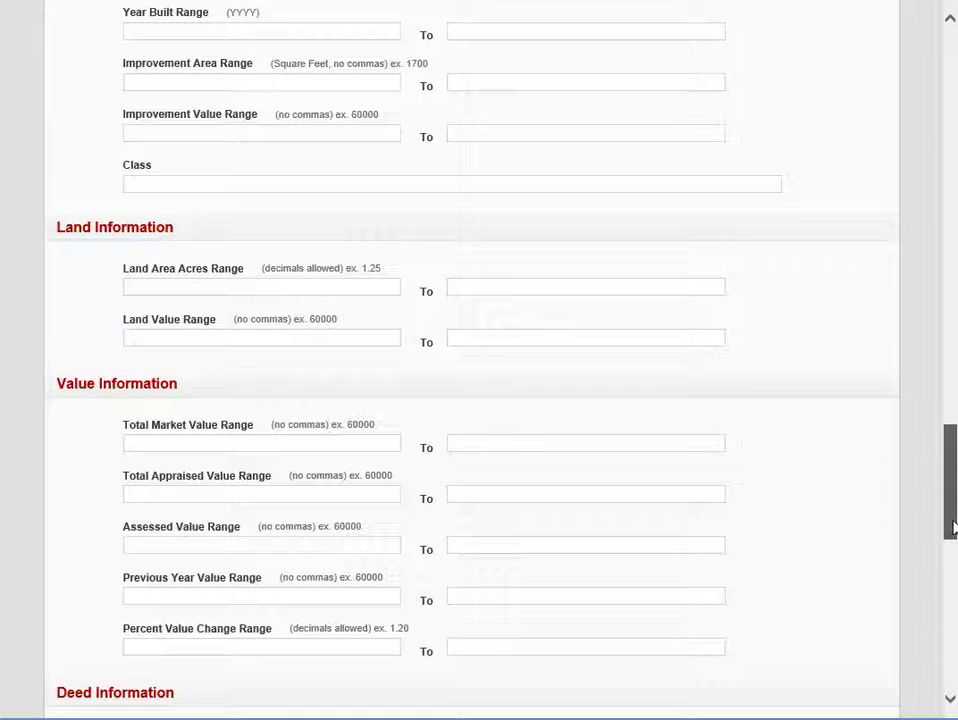
left_click_drag(953, 528, 953, 555)
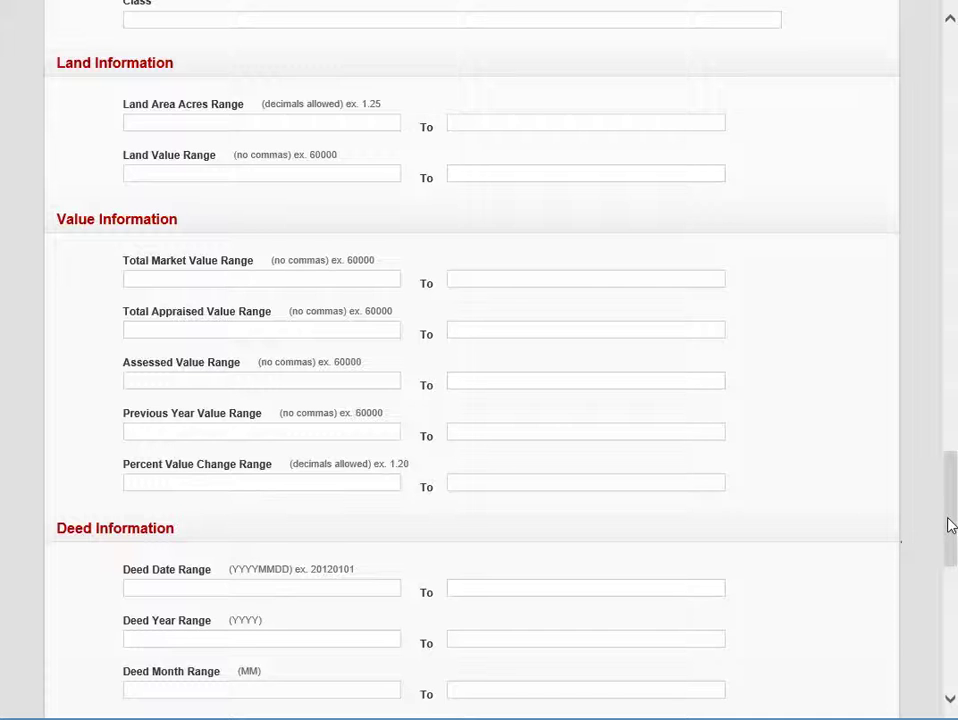
left_click_drag(951, 525, 951, 569)
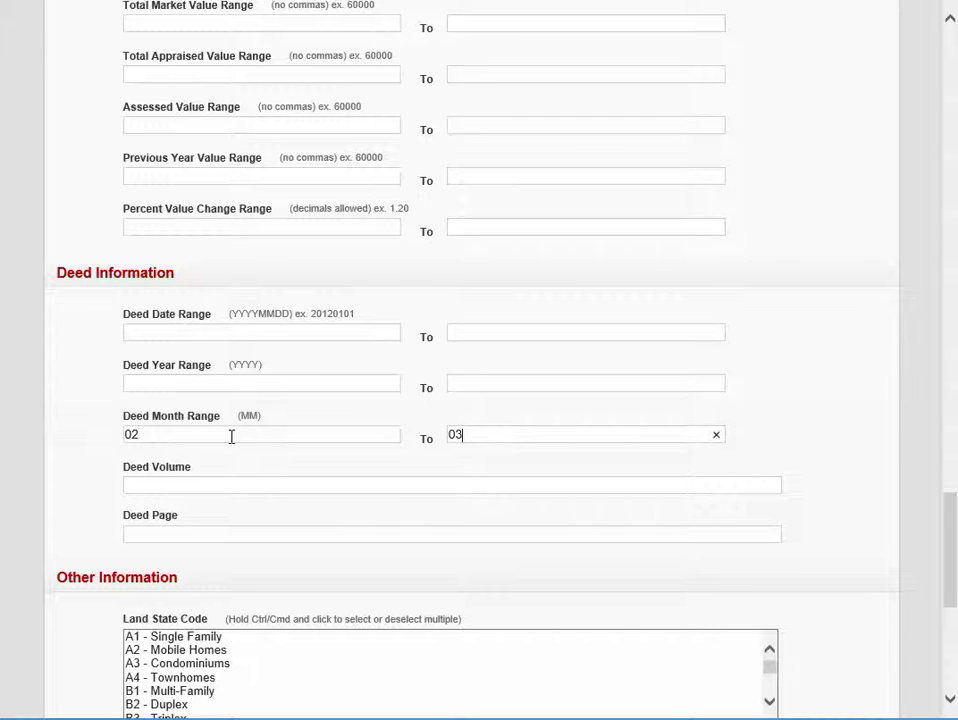
left_click_drag(951, 524, 953, 626)
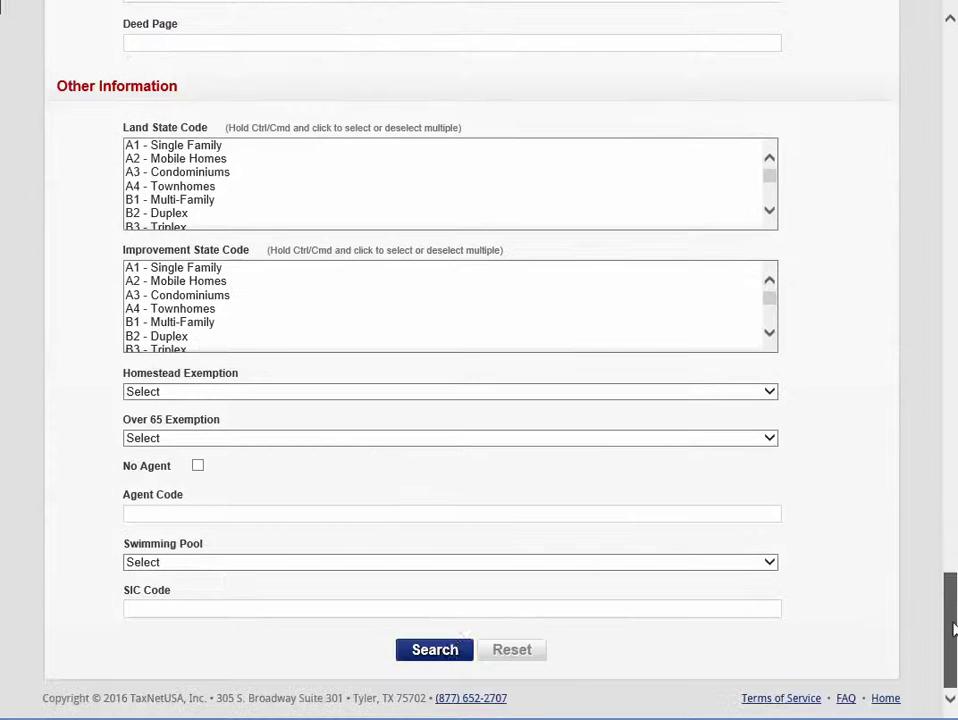
left_click(446, 652)
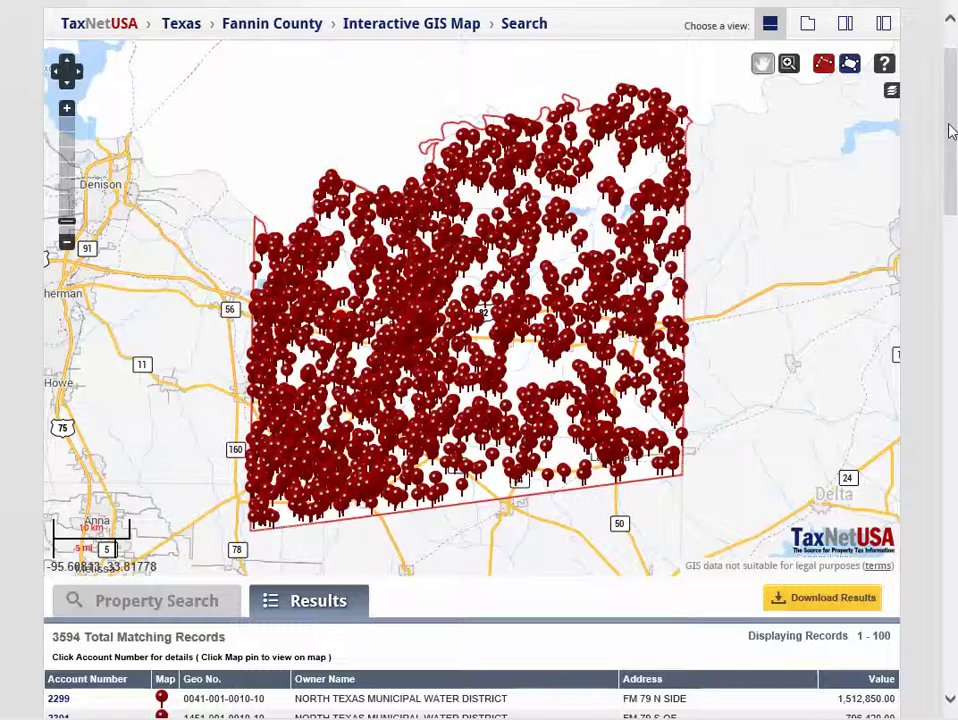
Step: Return to the property search form, add the Land State Code A1 - Single Family, and run the search again
left_click_drag(951, 131, 950, 214)
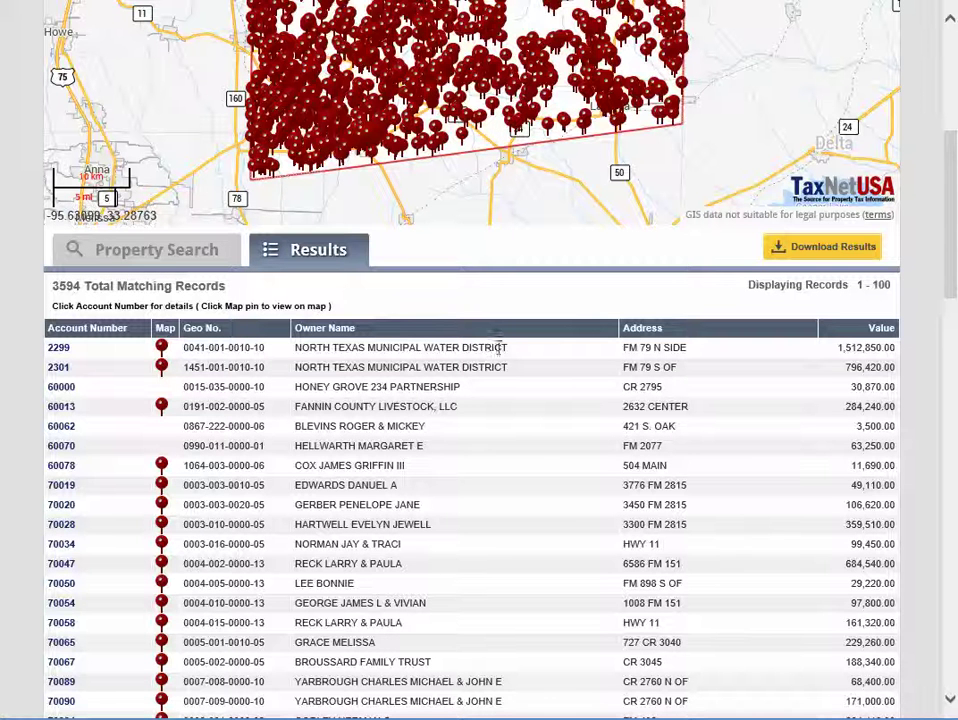
left_click(177, 254)
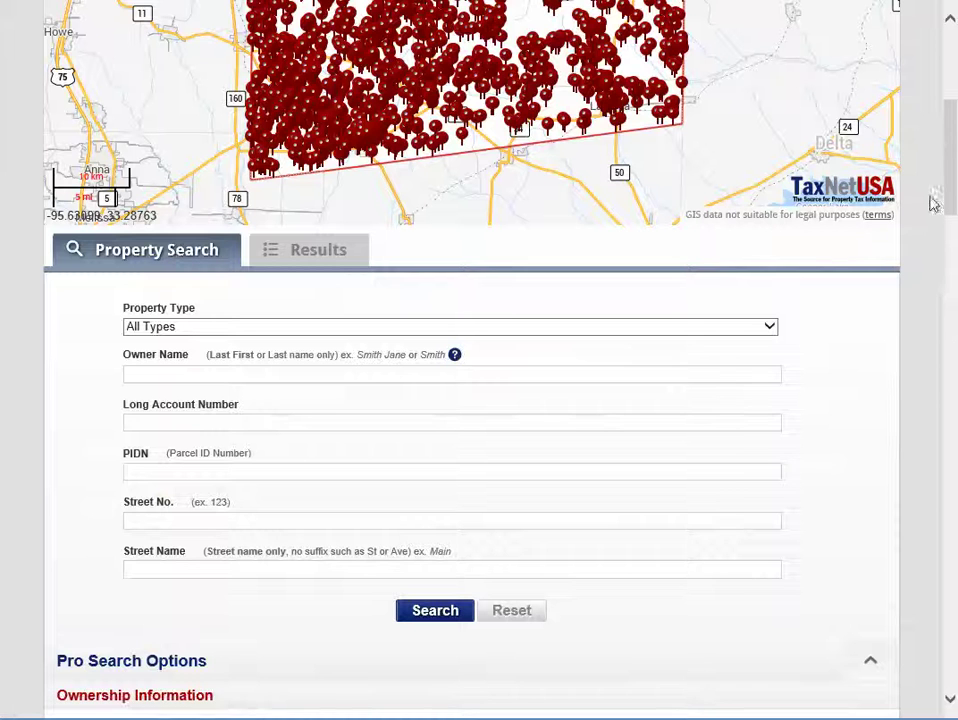
left_click_drag(950, 185, 950, 592)
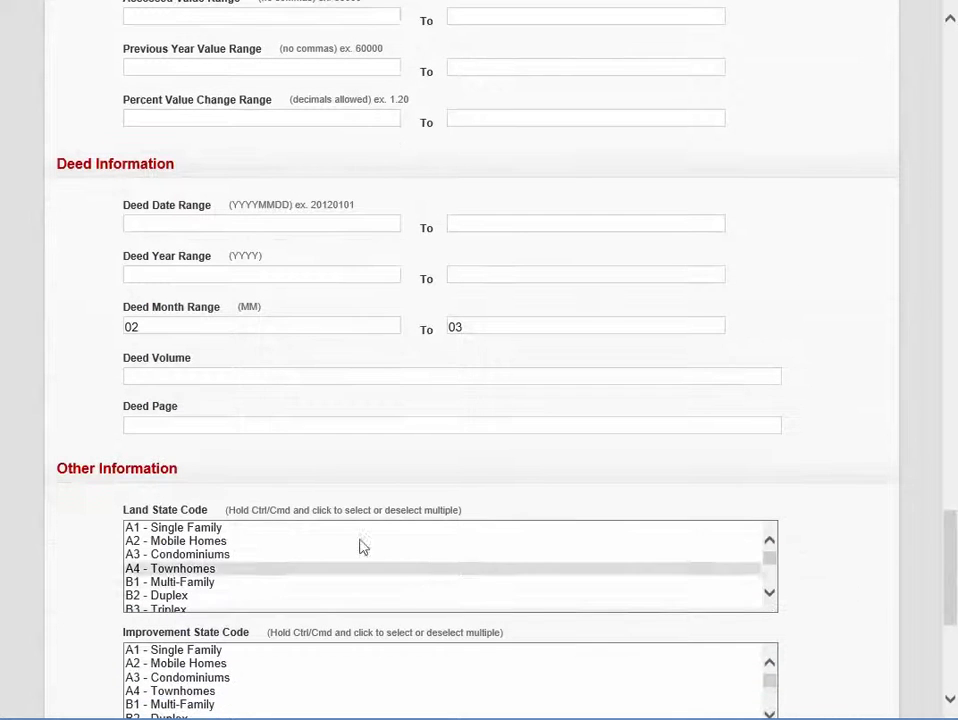
left_click(314, 536)
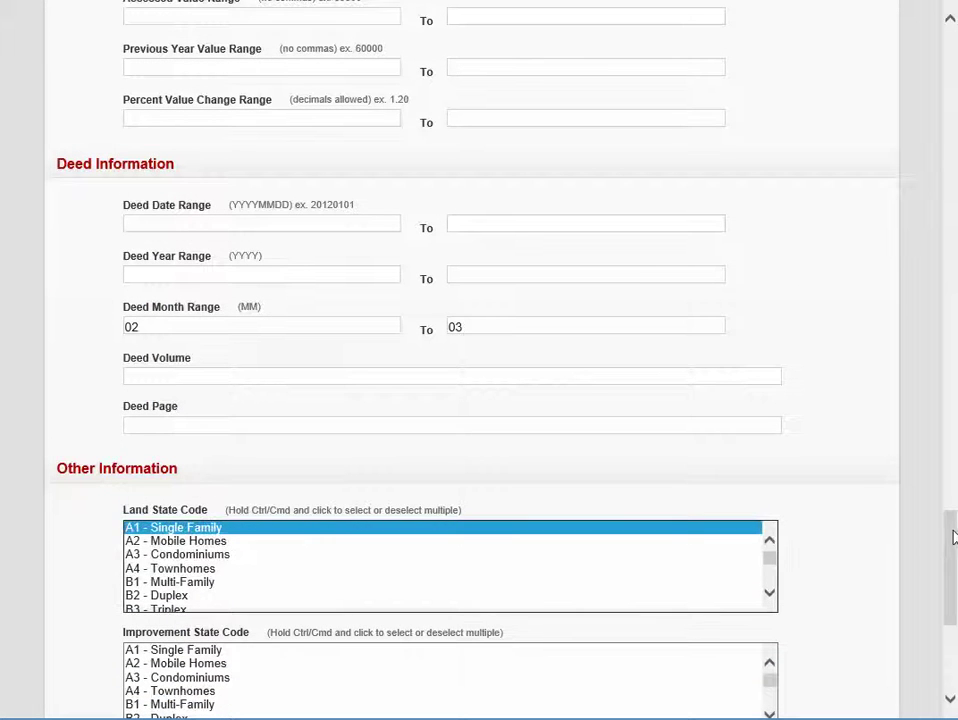
left_click_drag(949, 547, 953, 577)
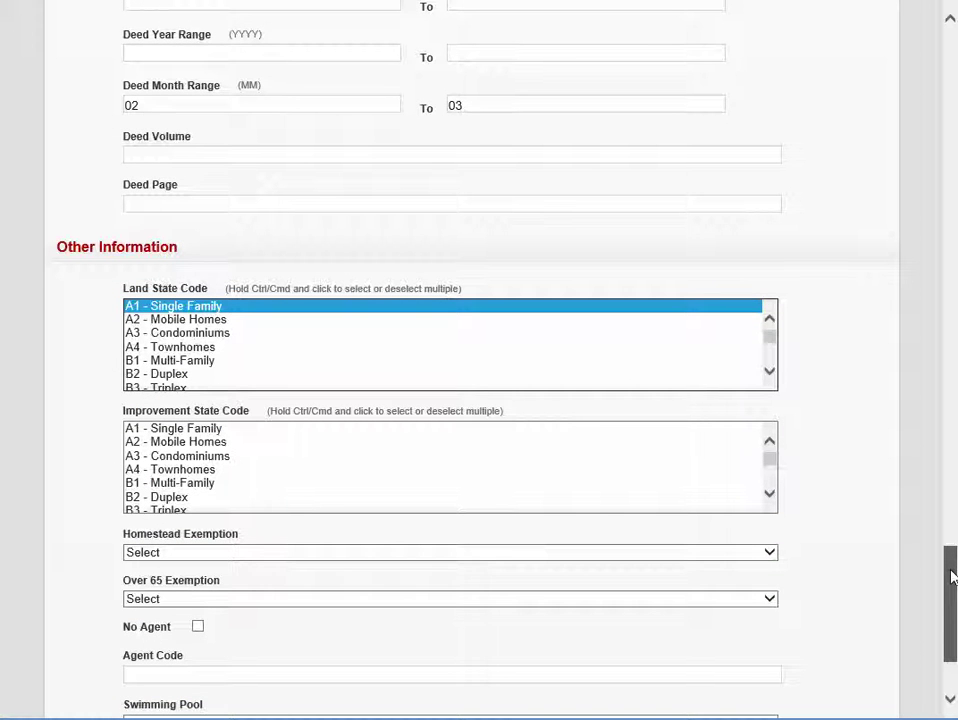
left_click_drag(953, 577, 953, 582)
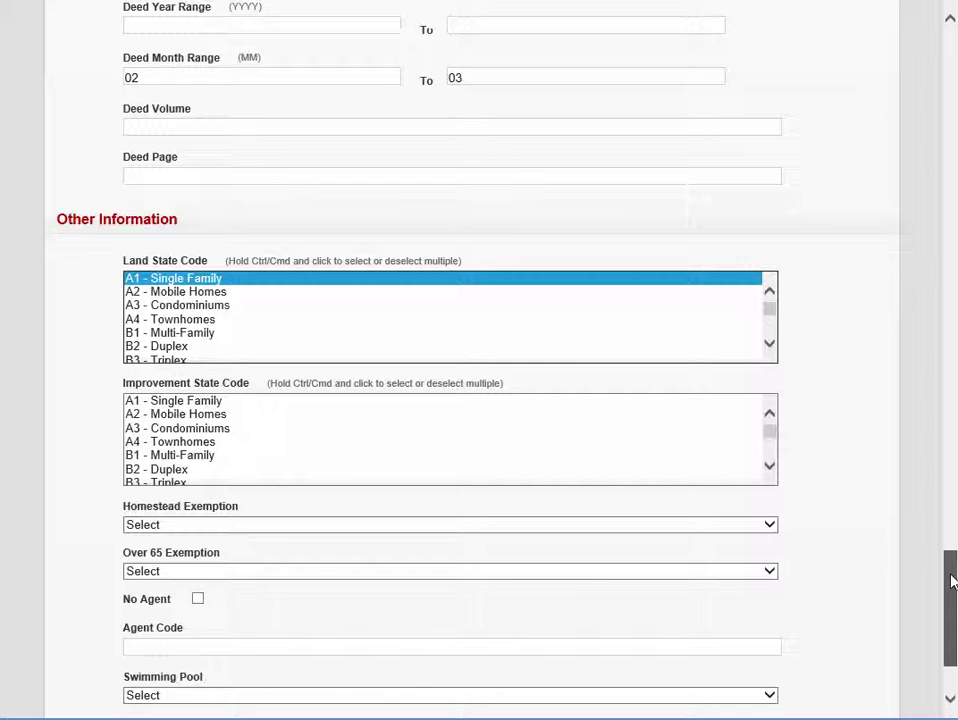
left_click_drag(953, 582, 951, 584)
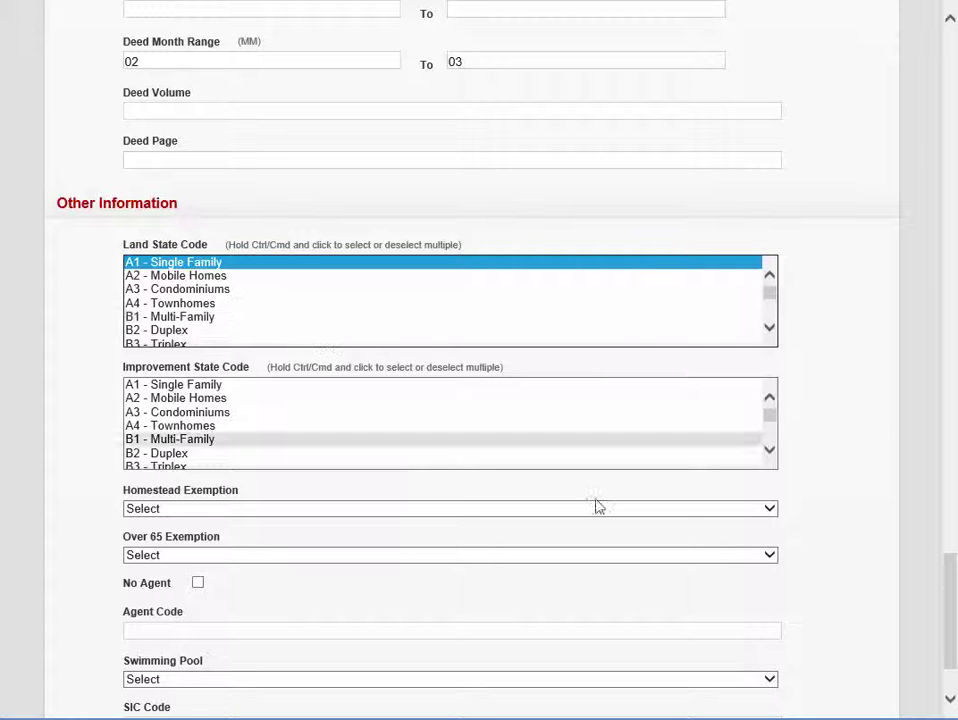
scroll(953, 575, "down", 1)
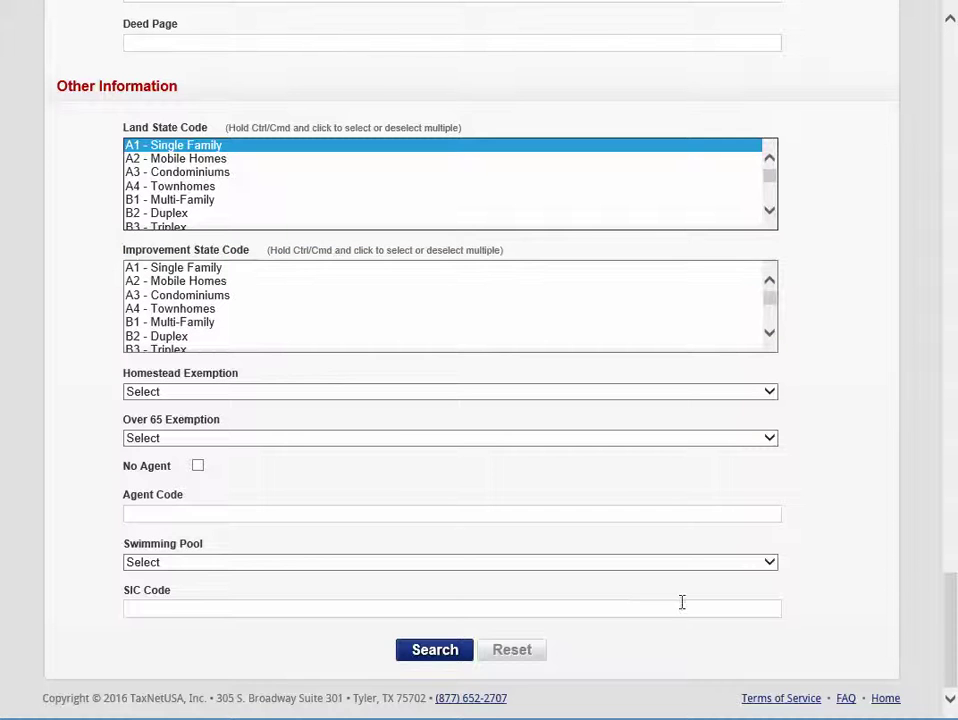
left_click(449, 653)
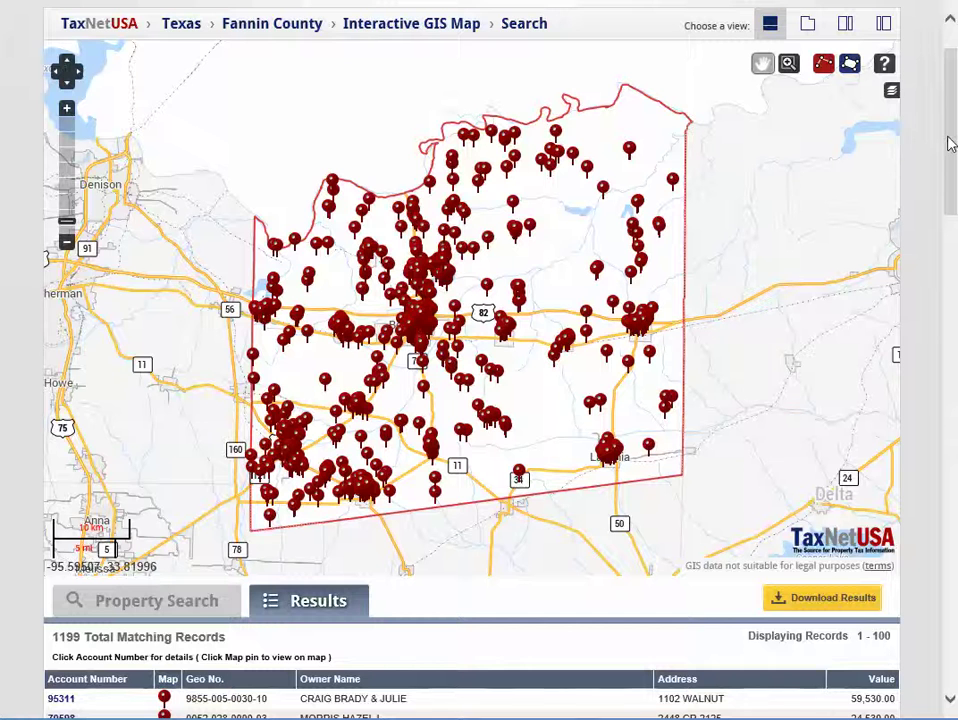
Step: Reopen the search criteria, set Homestead Exemption to Yes, and rerun the search
scroll(947, 182, "down", 3)
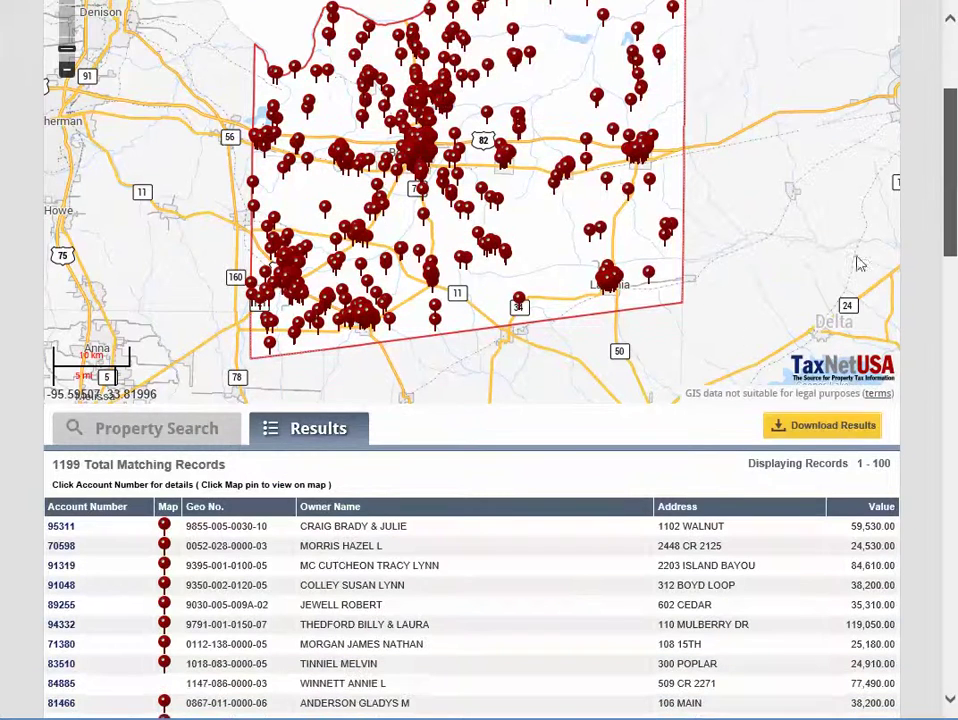
left_click(195, 437)
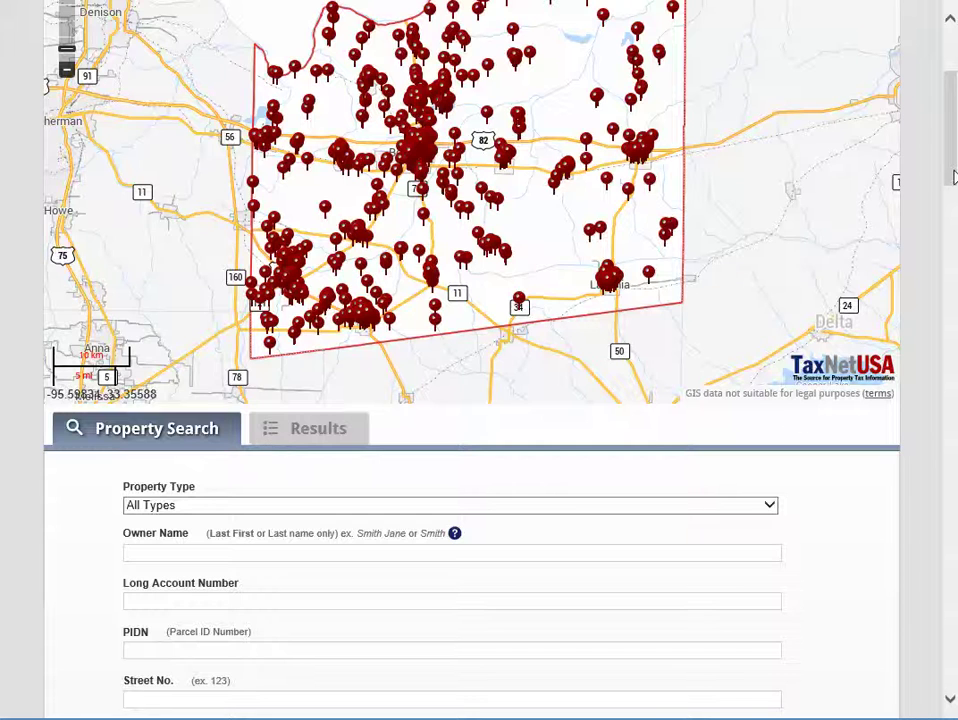
left_click_drag(953, 177, 937, 657)
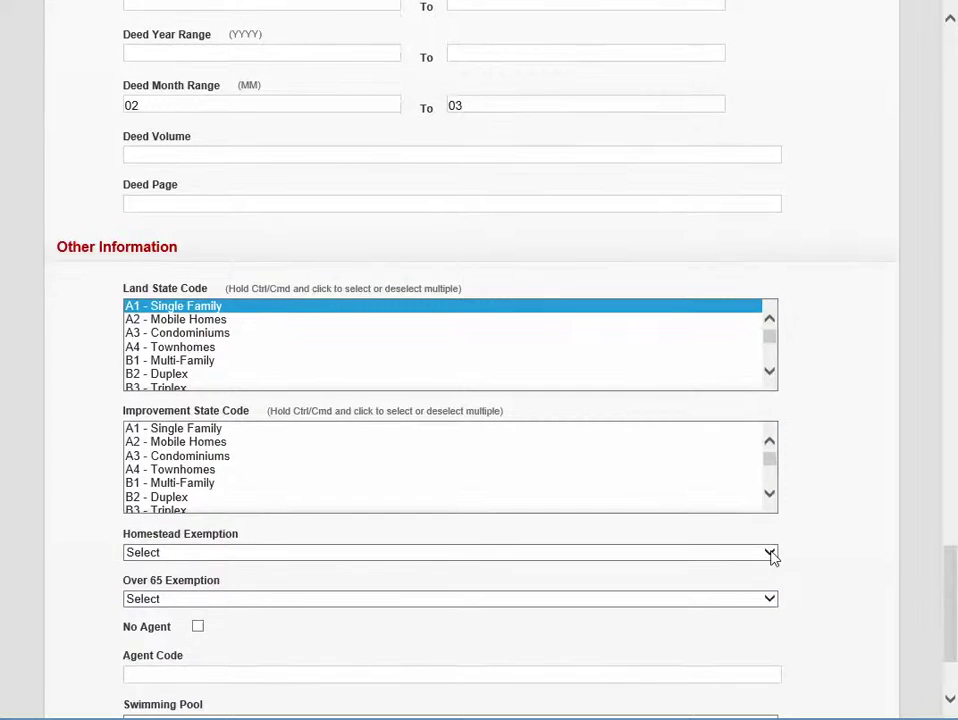
left_click(770, 556)
left_click(753, 571)
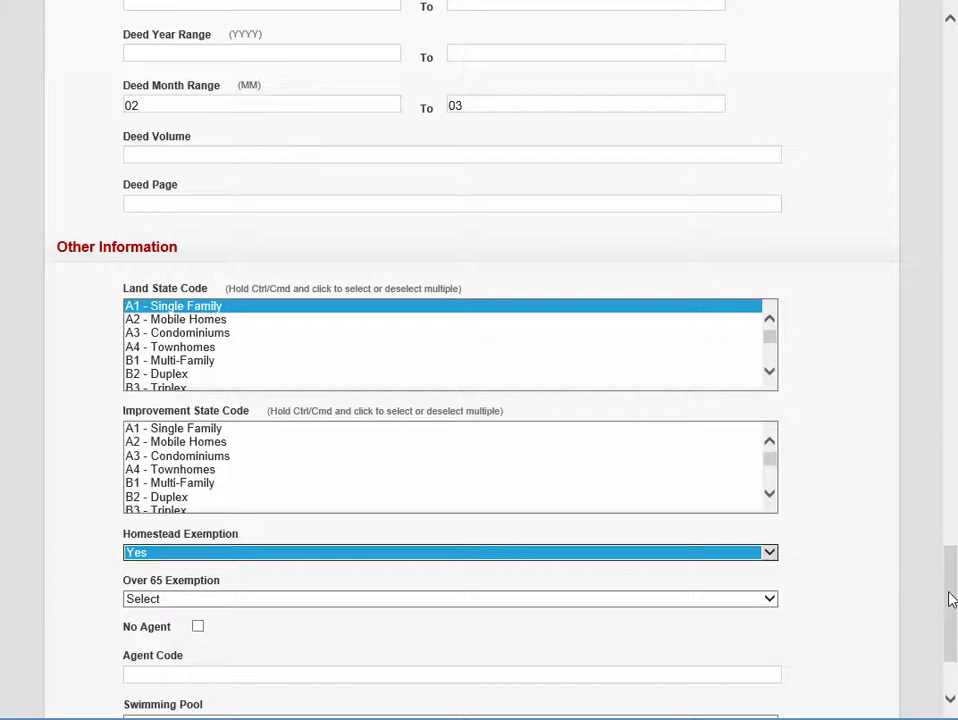
left_click_drag(949, 599, 949, 632)
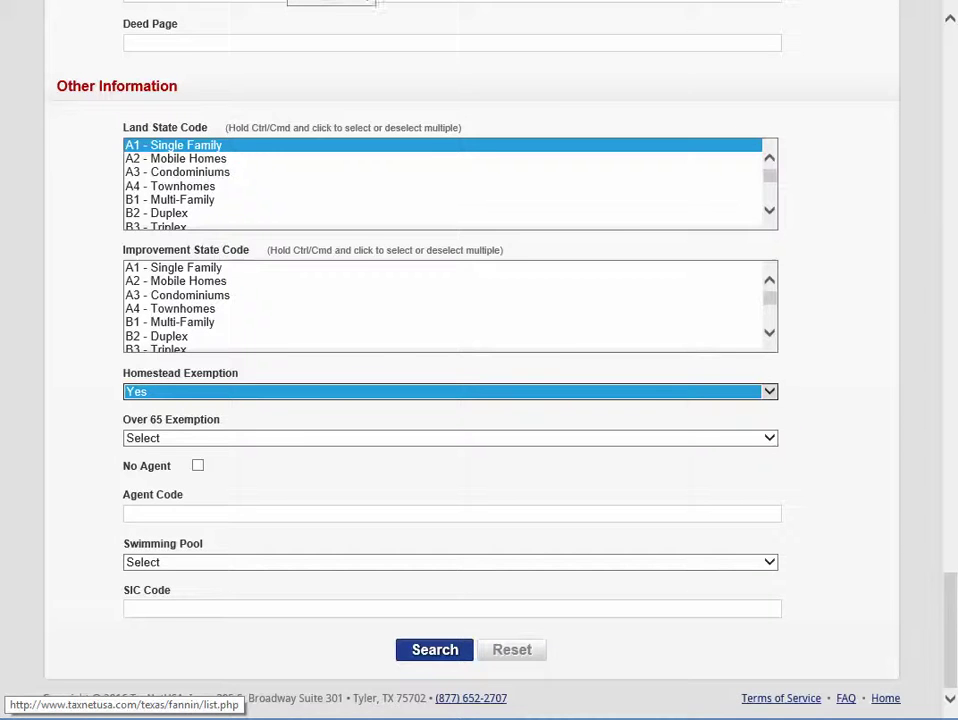
left_click(434, 649)
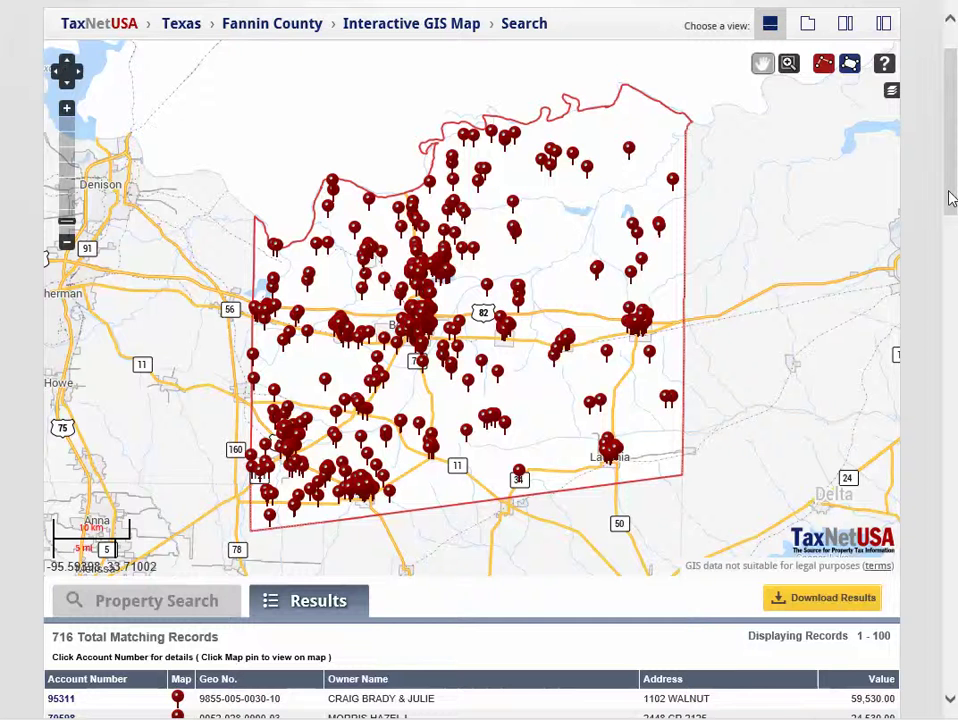
Step: Go back to the search criteria, set Over 65 Exemption to Yes, and rerun the search to list the matching records
left_click_drag(951, 198, 951, 205)
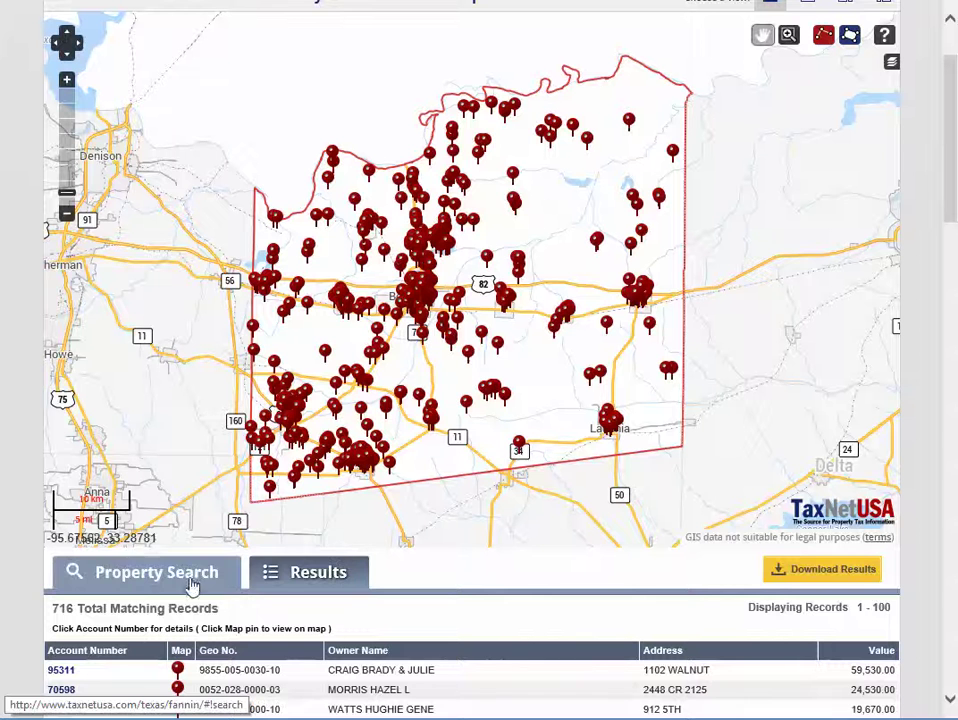
left_click(160, 573)
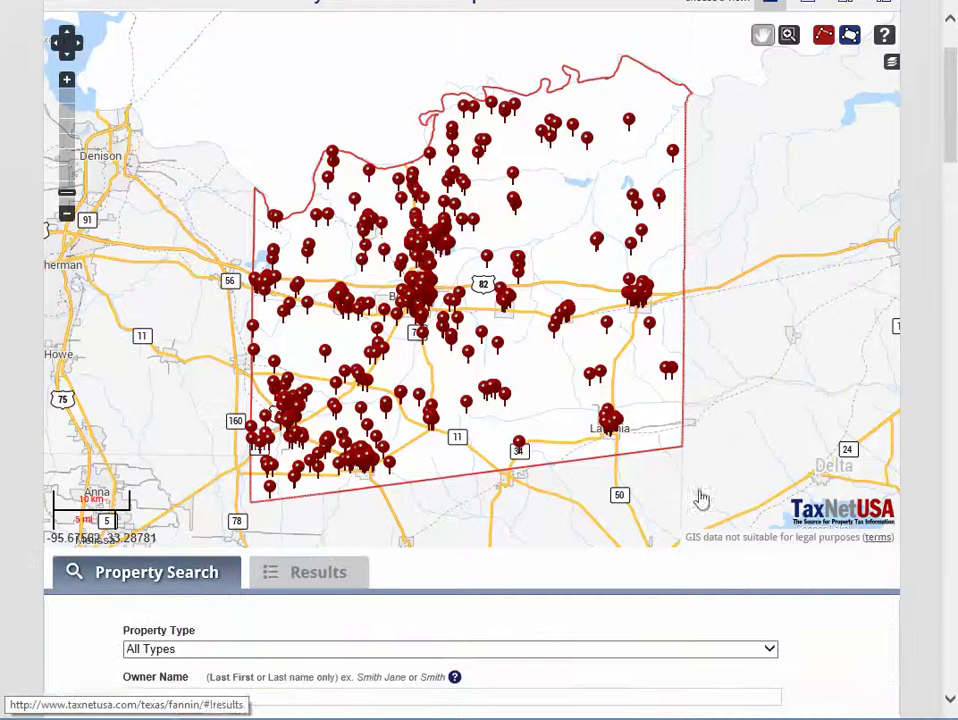
left_click_drag(949, 120, 945, 626)
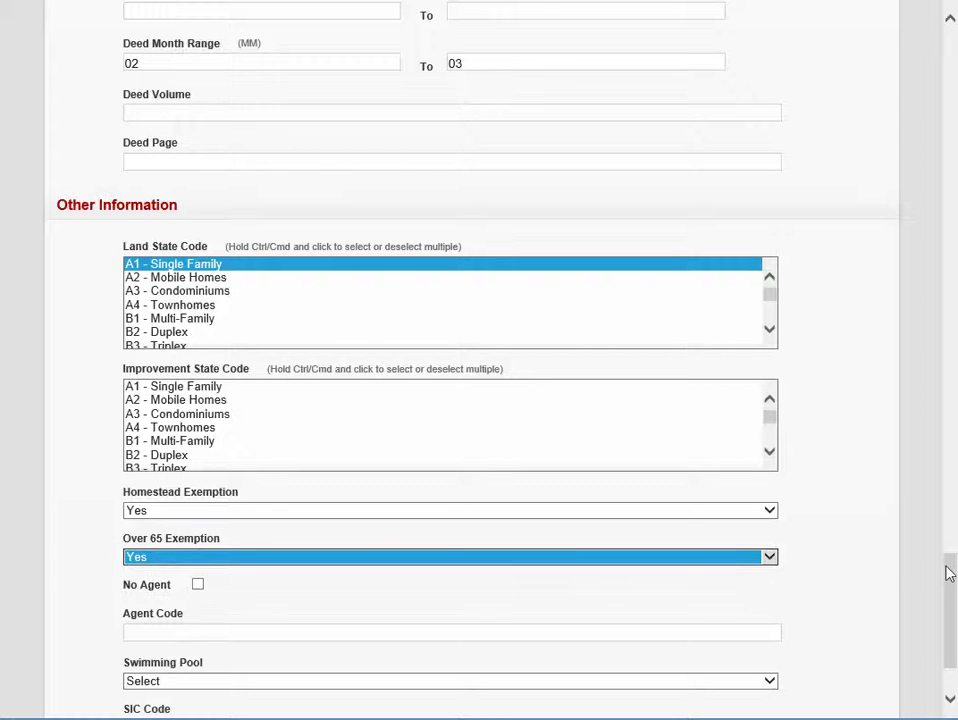
left_click_drag(950, 582, 949, 609)
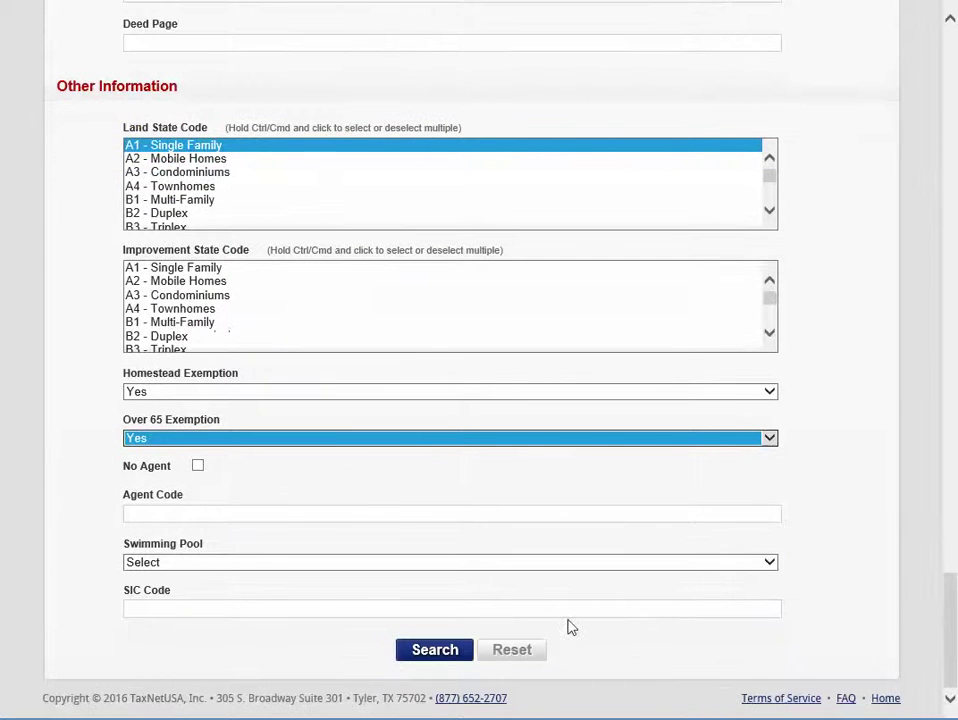
left_click(437, 656)
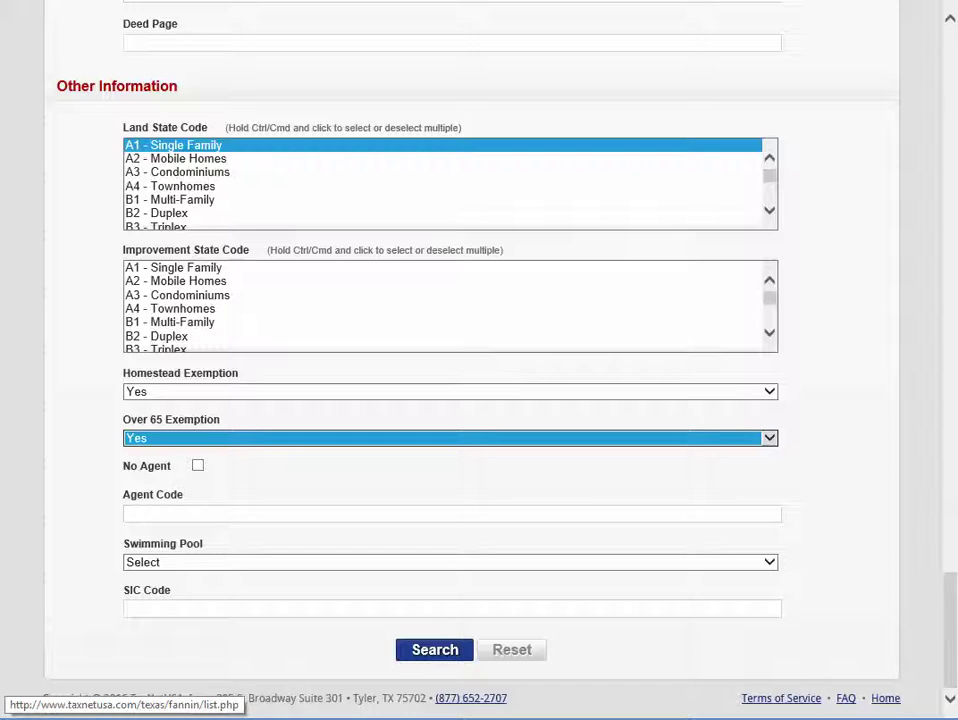
key("Return")
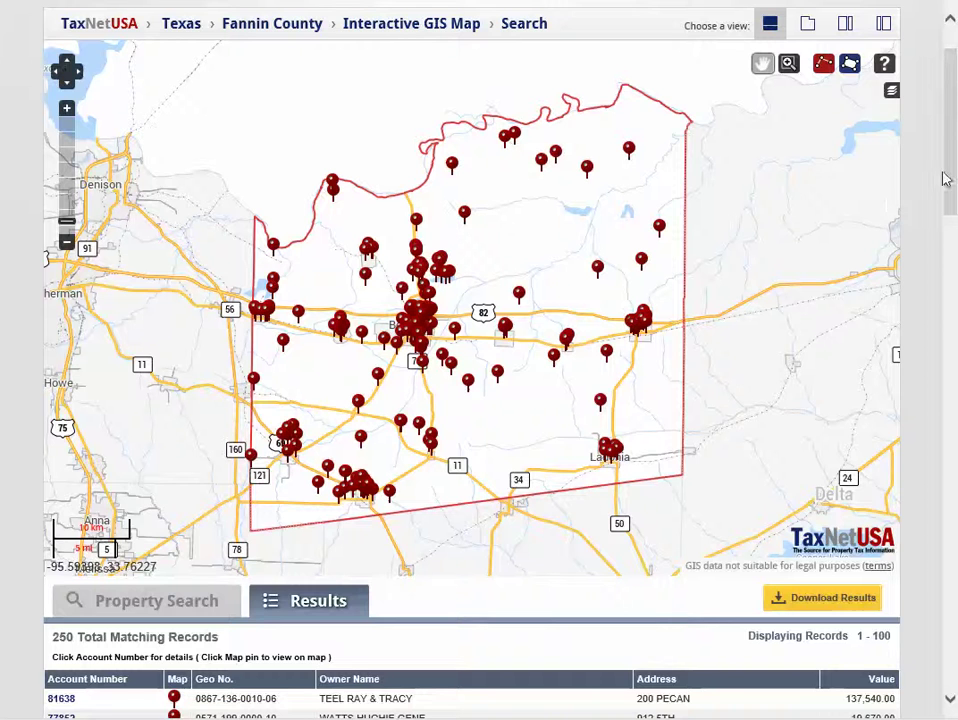
left_click_drag(947, 175, 948, 213)
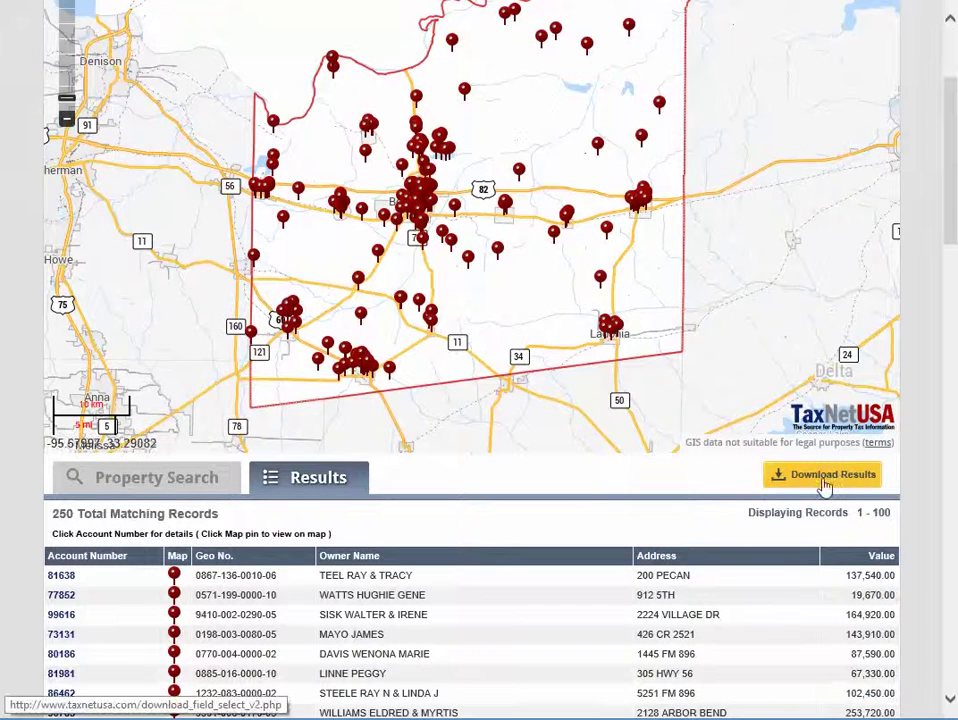